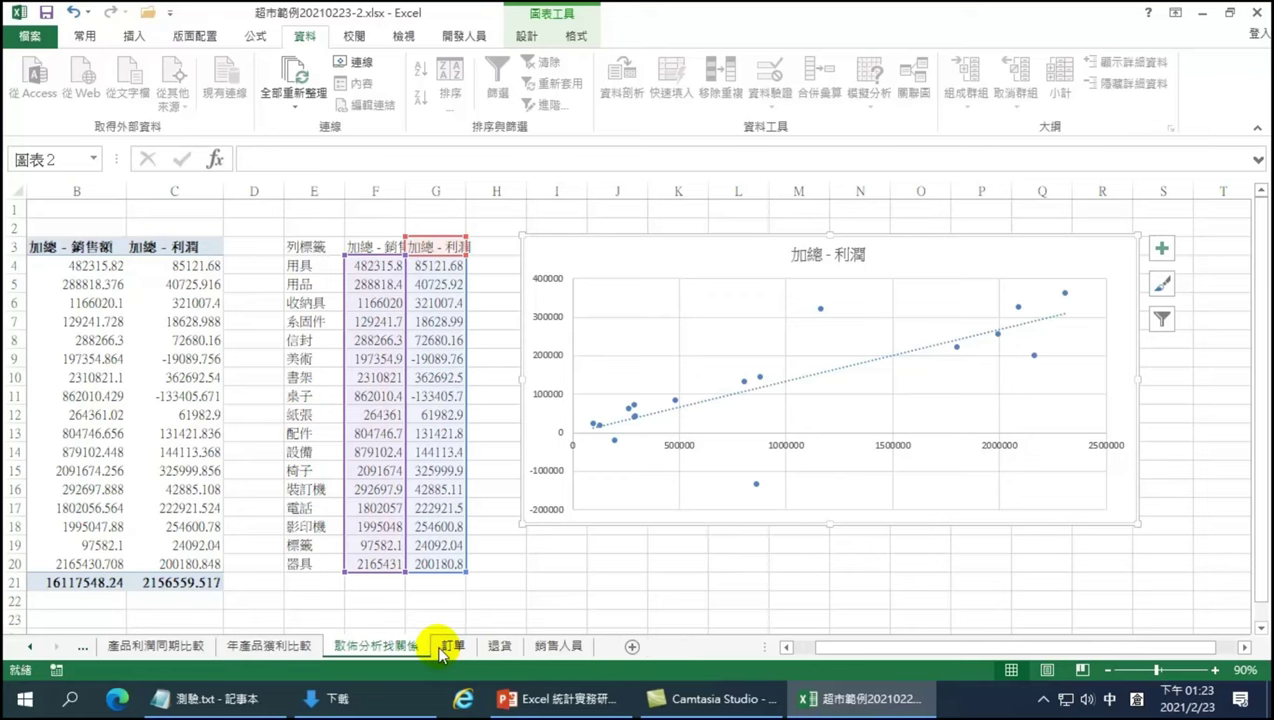
- Switch to the 訂單 sheet holding the order data table
click(455, 646)
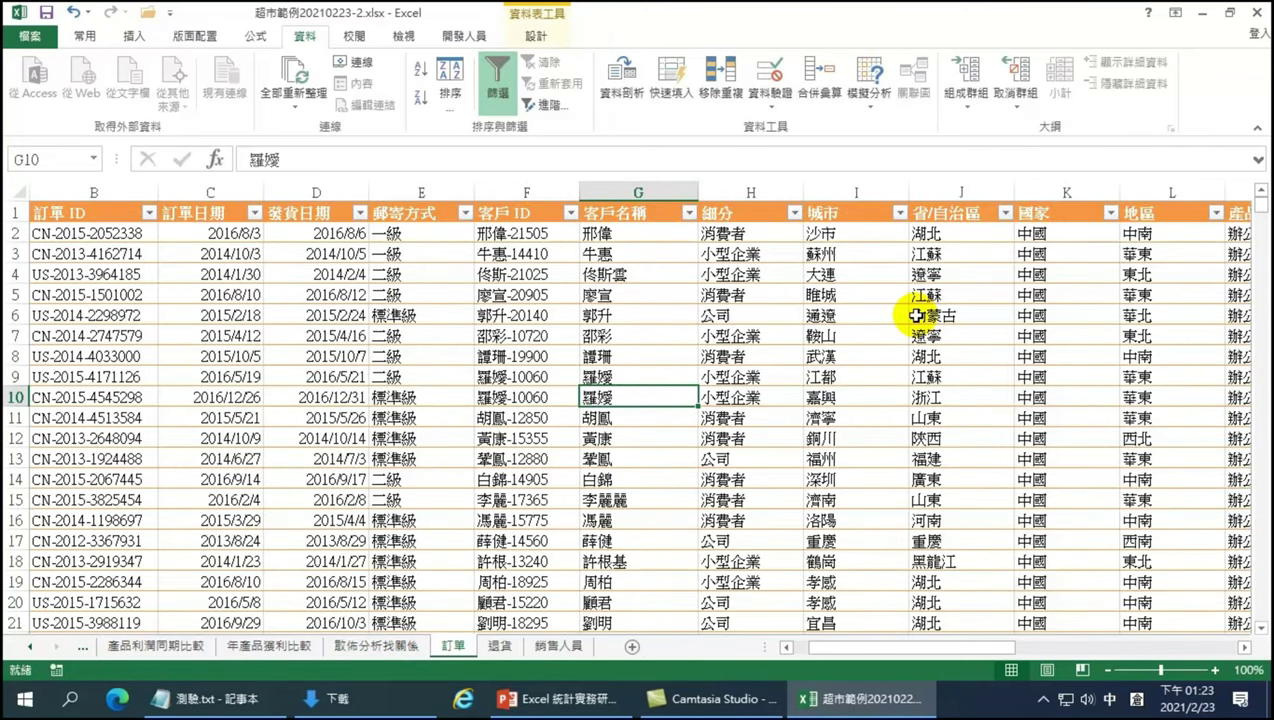
- Select the 數量 column R and browse its quantity values down the table and back to the top
mouse_move(922, 651)
mouse_down()
mouse_move(1170, 651)
mouse_move(1131, 650)
mouse_up()
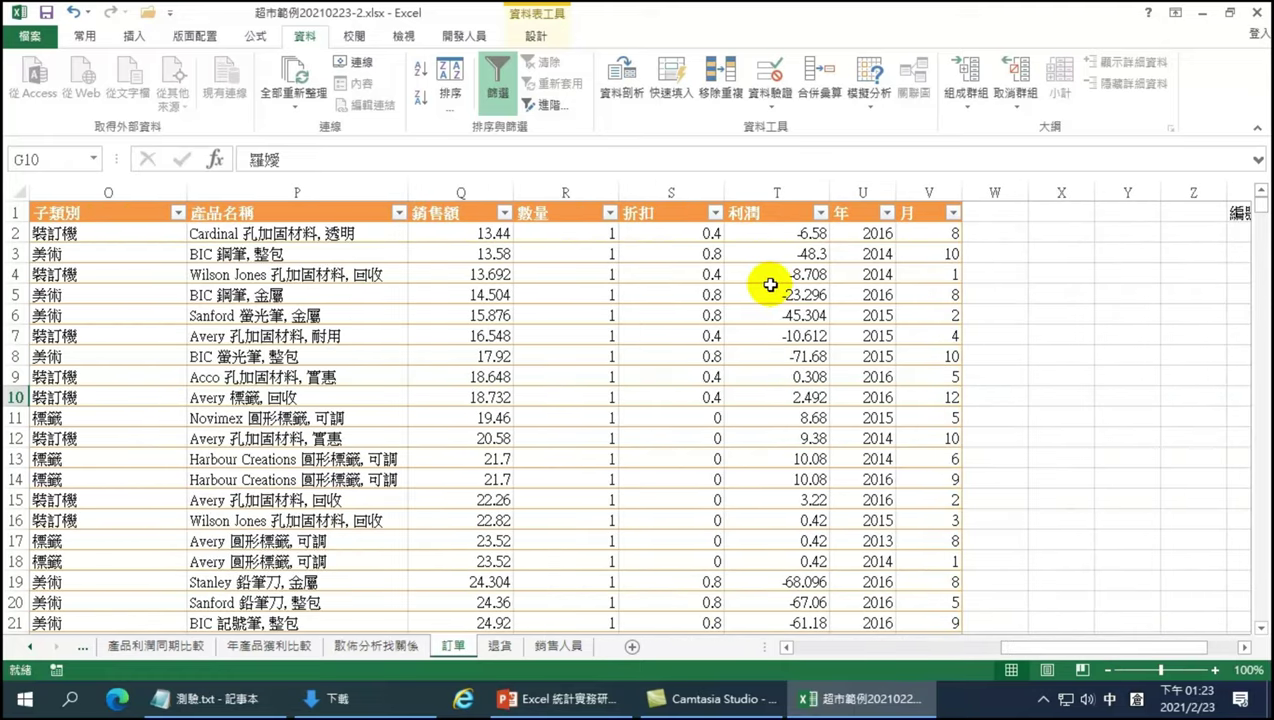
click(561, 188)
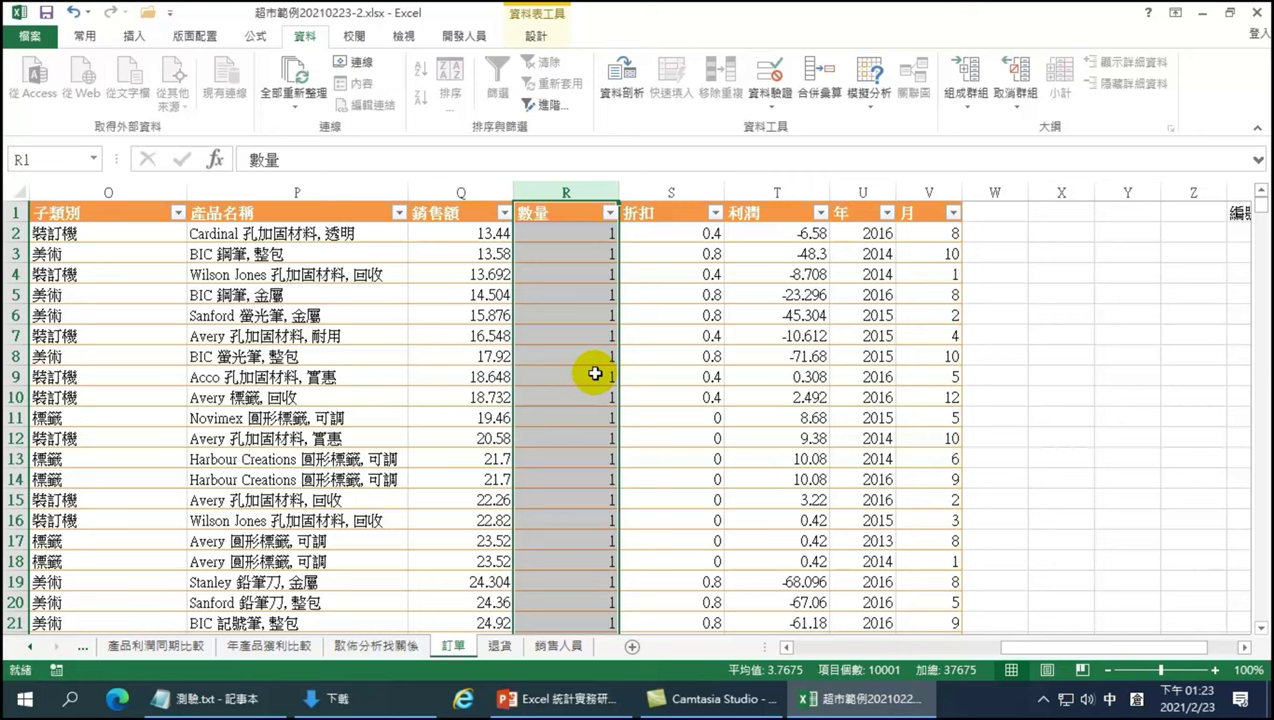
scroll(589, 484, down, 7)
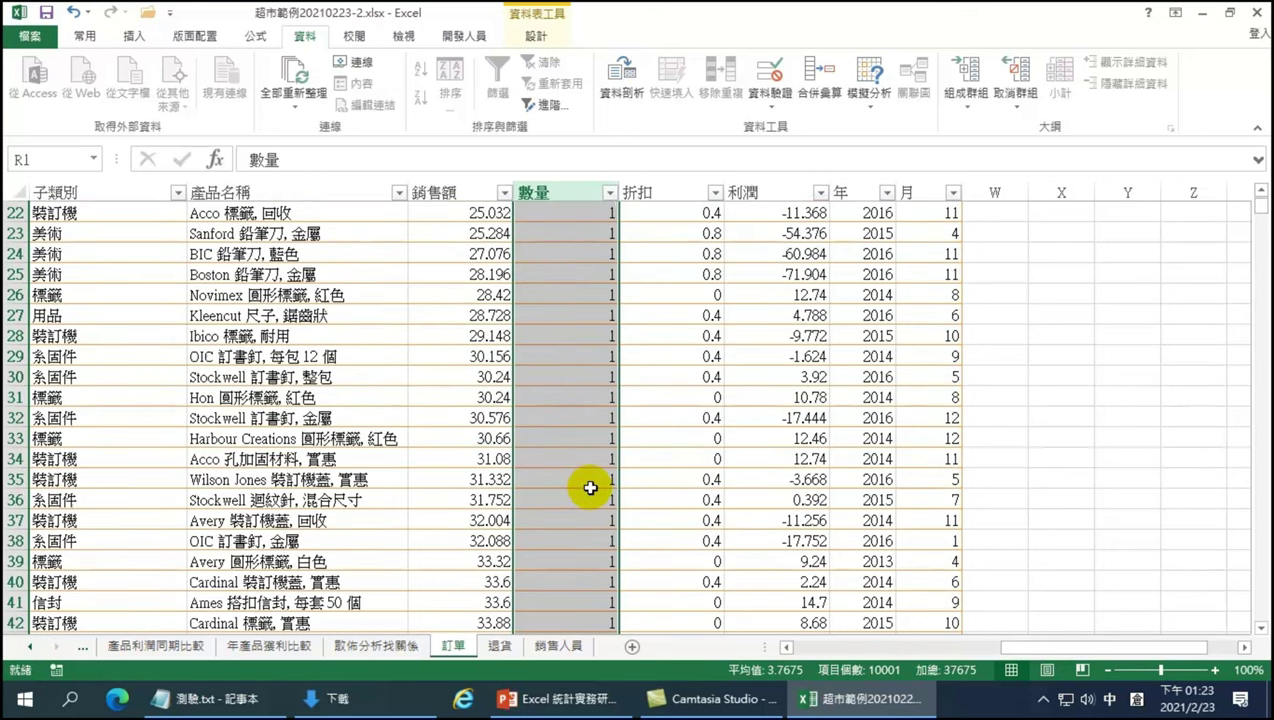
scroll(589, 484, down, 5)
scroll(620, 475, down, 14)
drag(1251, 228, 1251, 413)
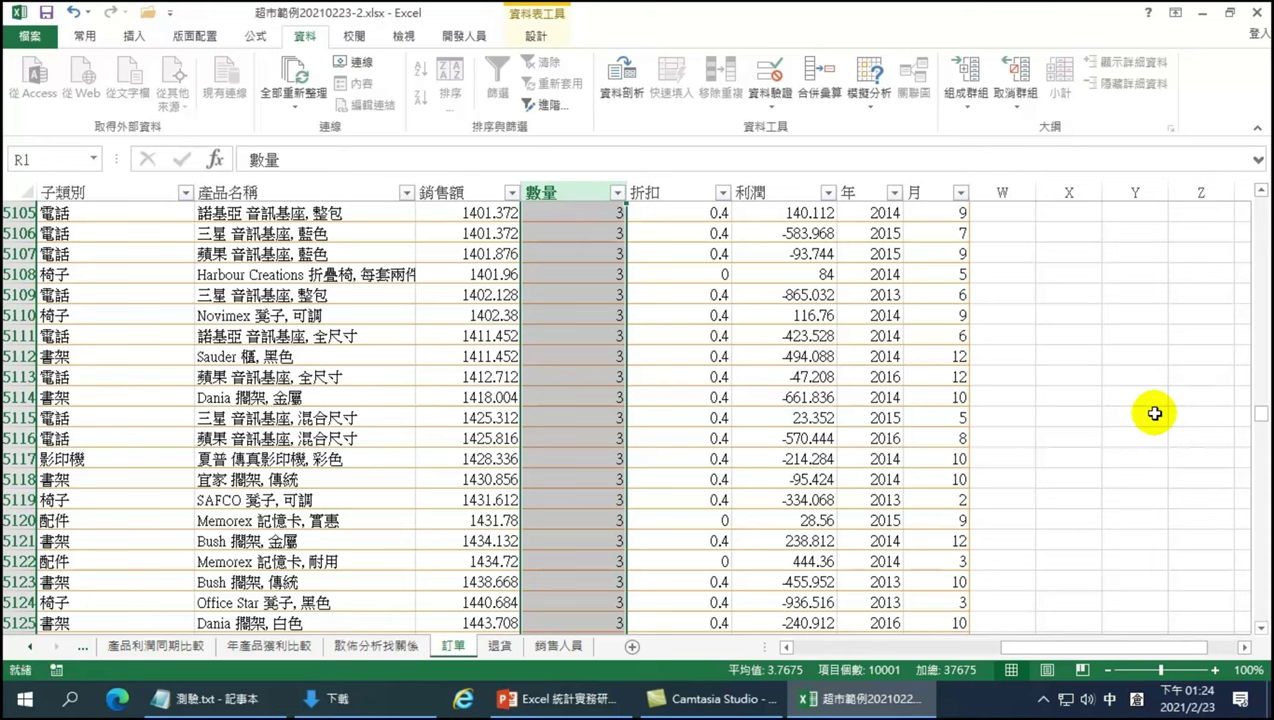
scroll(631, 277, up, 6)
scroll(606, 293, up, 6)
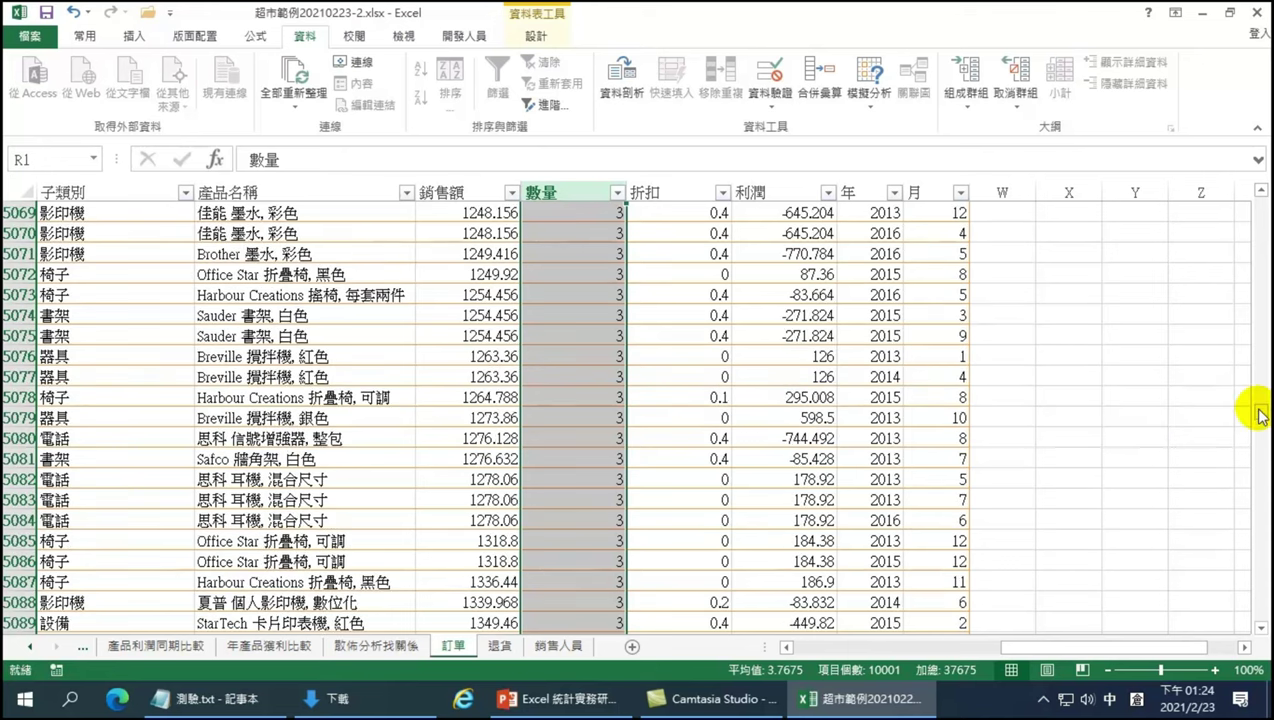
drag(1254, 412, 1260, 195)
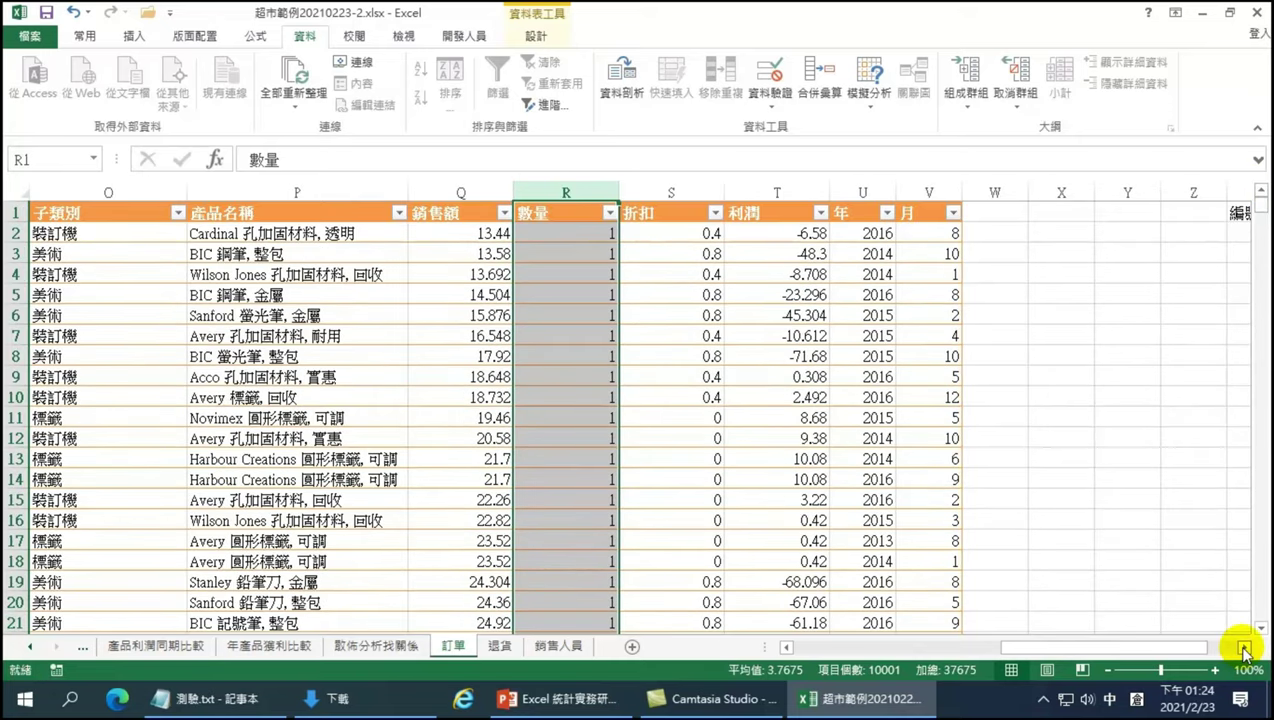
click(1245, 649)
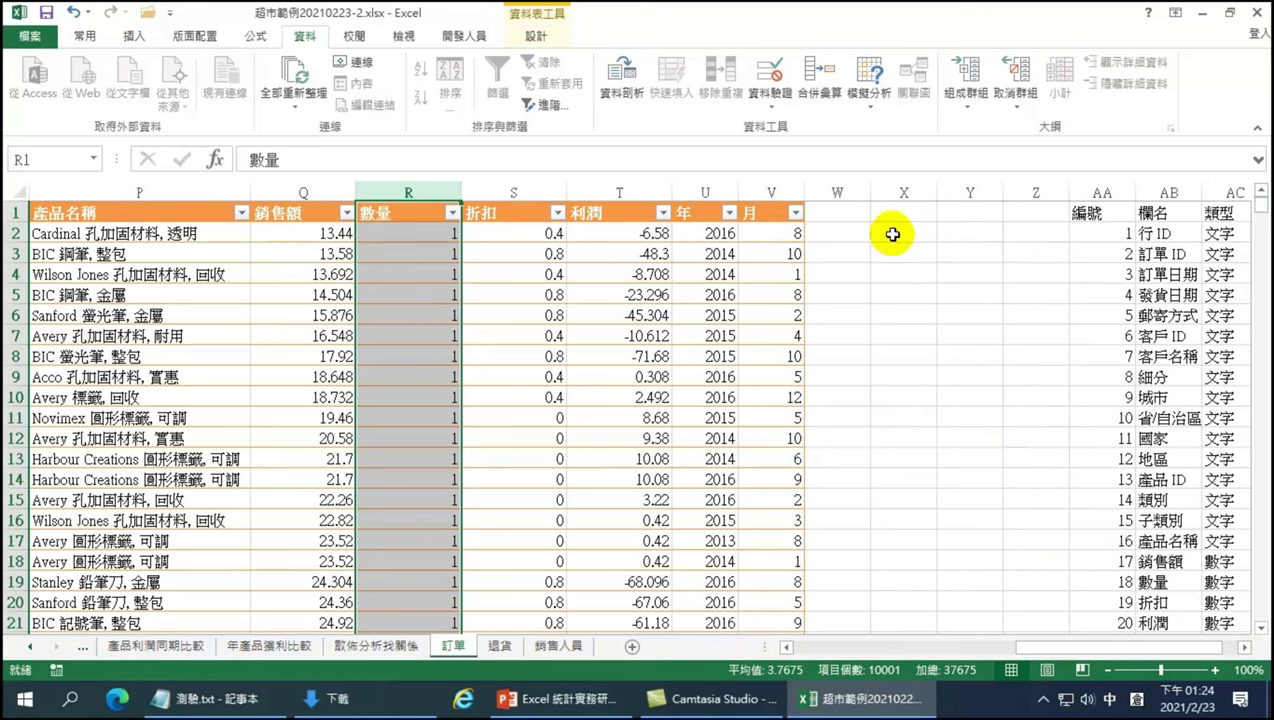
- Enter 1 and 2 in column X and fill the bin series down to 15
click(892, 234)
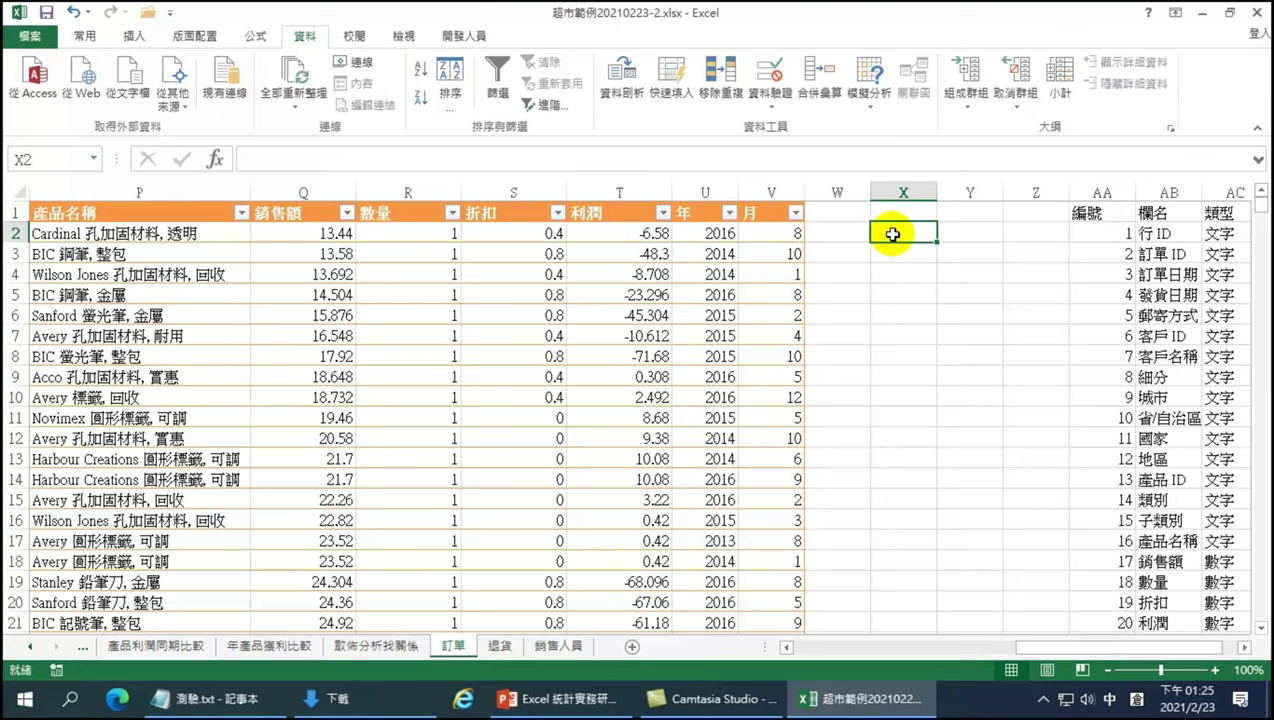
text(1)
key(Return)
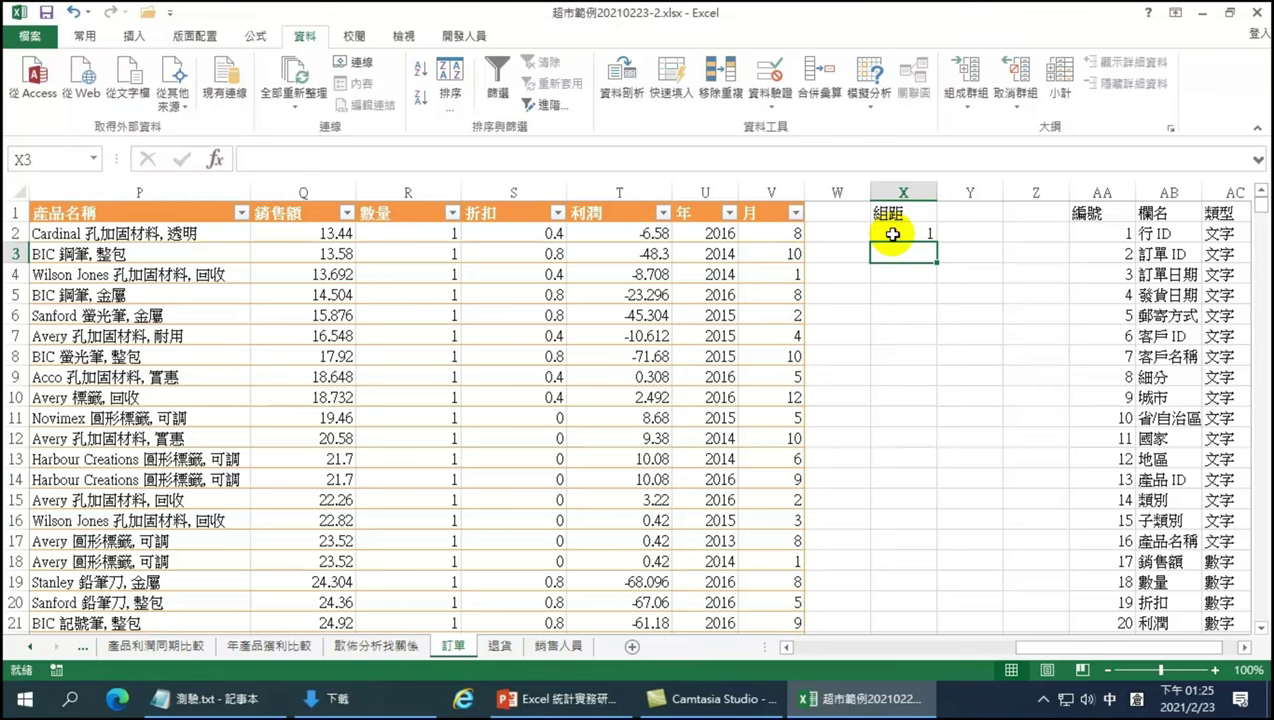
text(2)
key(Return)
drag(912, 232, 930, 522)
click(903, 253)
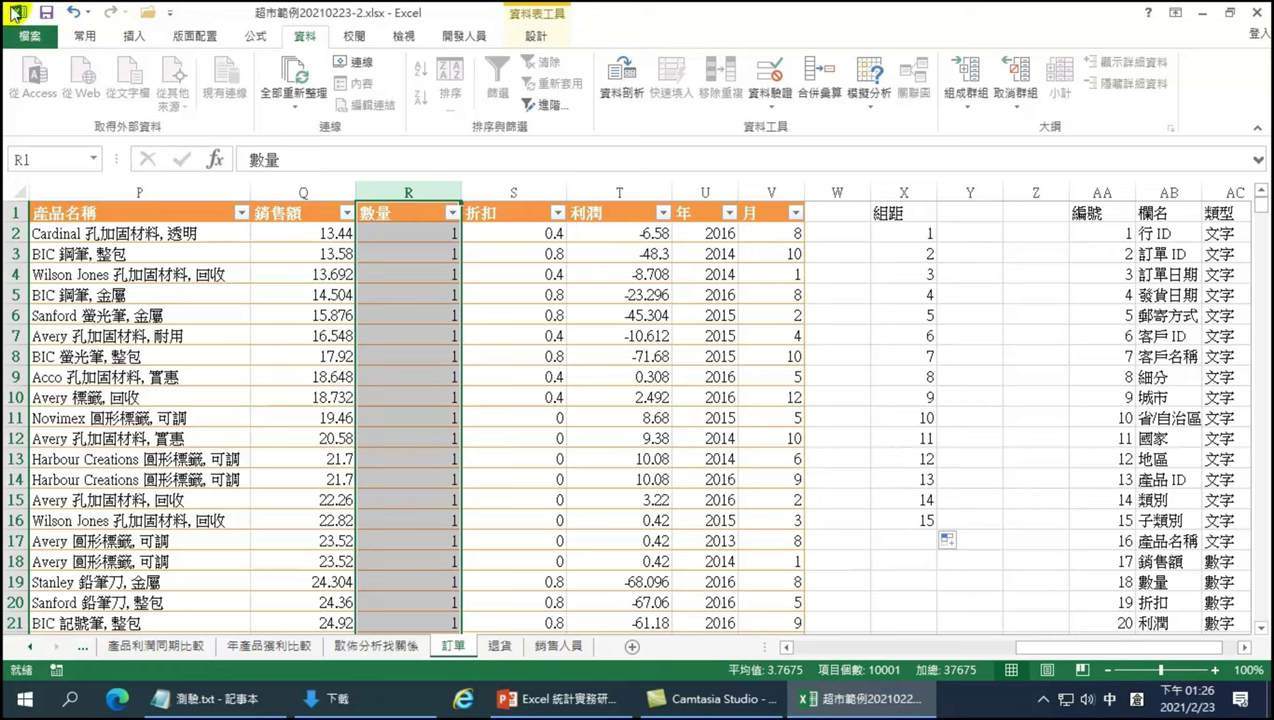
- Load the analysis add-in through Excel Options add-ins, then select the 組距 header cell X1
click(38, 37)
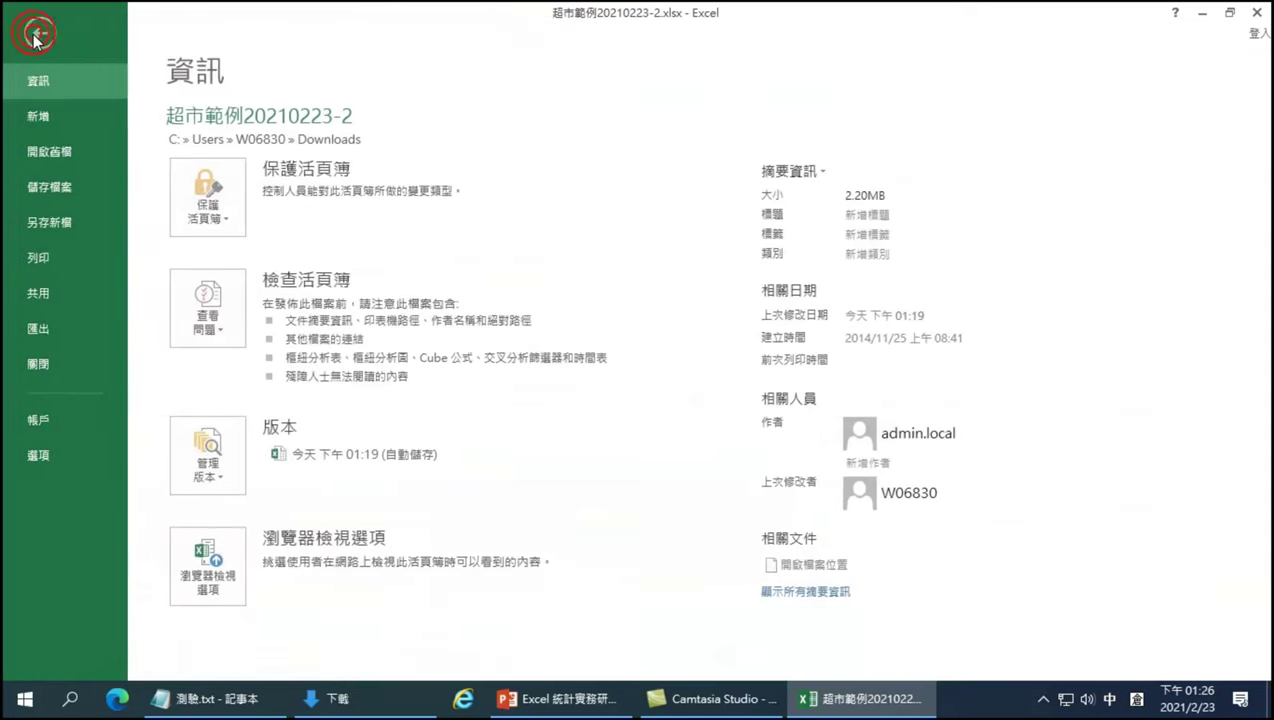
click(40, 456)
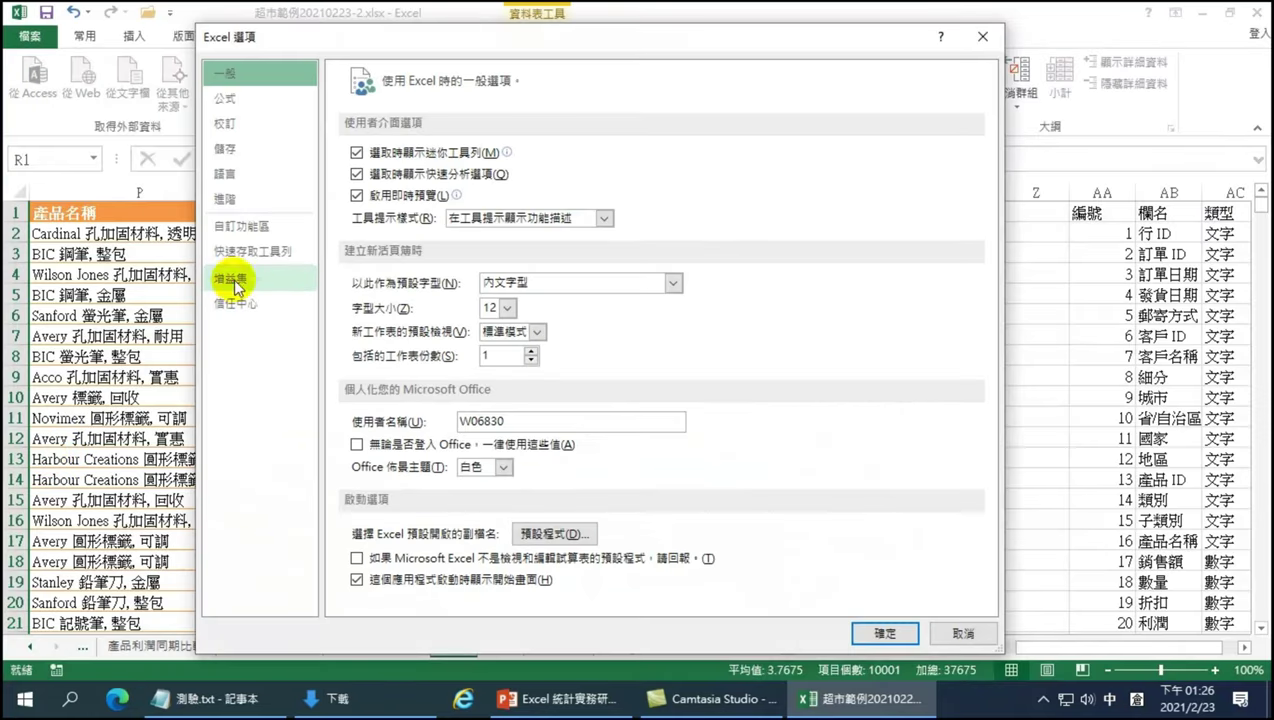
click(238, 279)
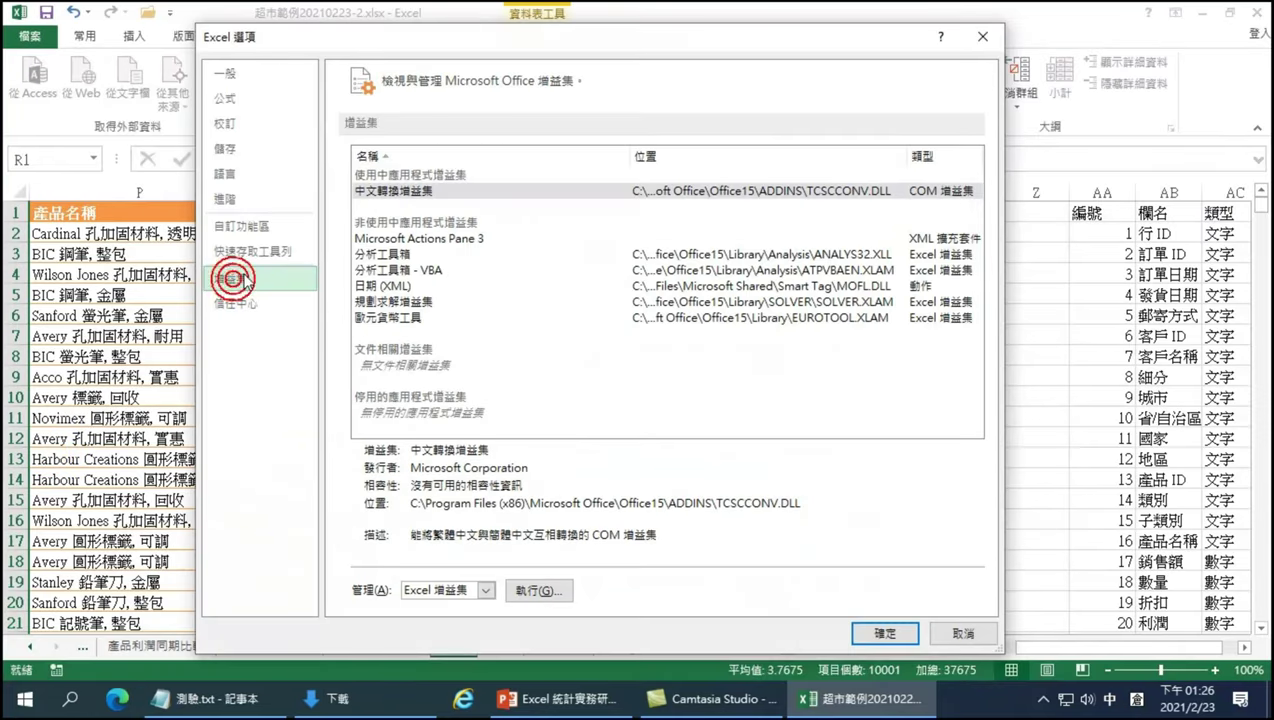
click(425, 592)
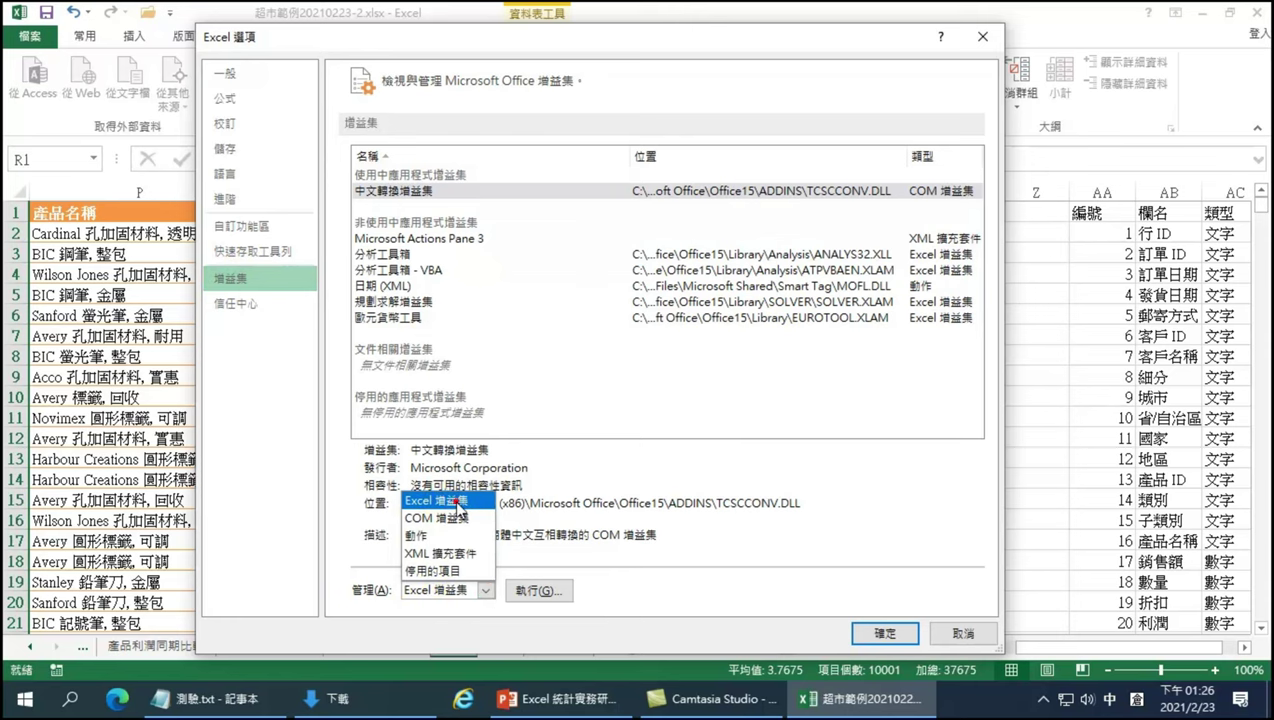
click(458, 502)
click(540, 590)
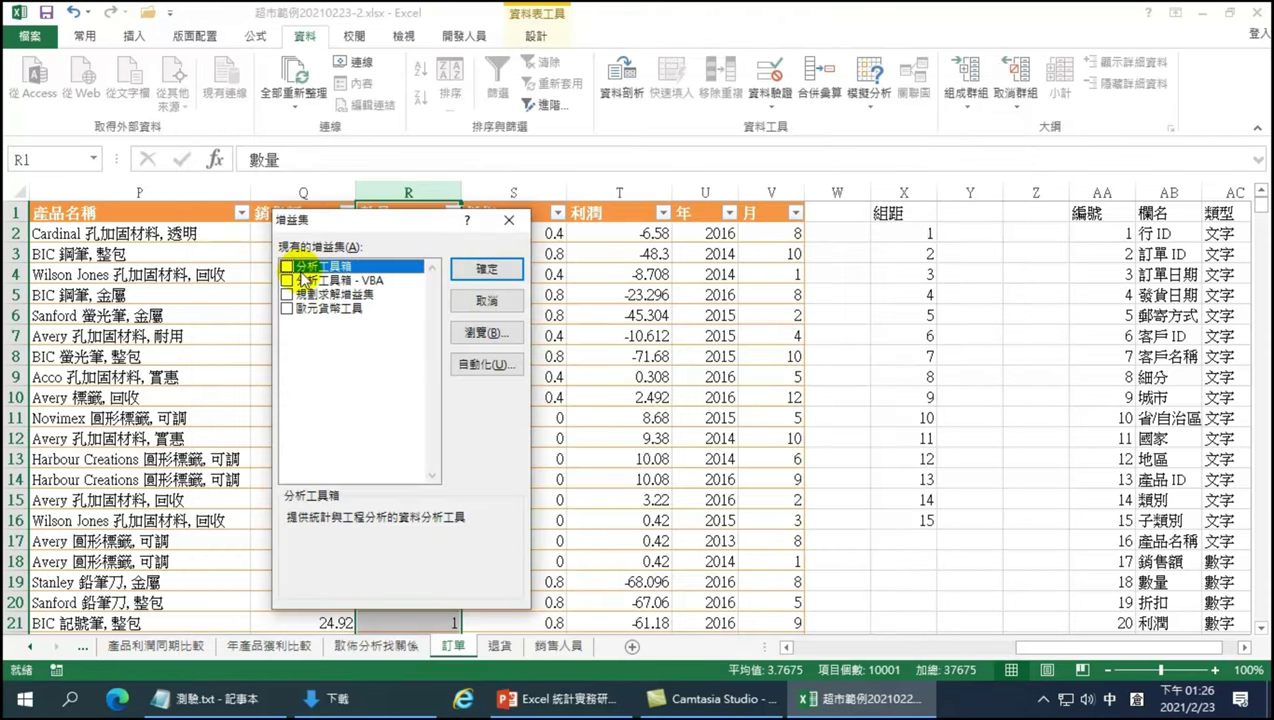
click(486, 269)
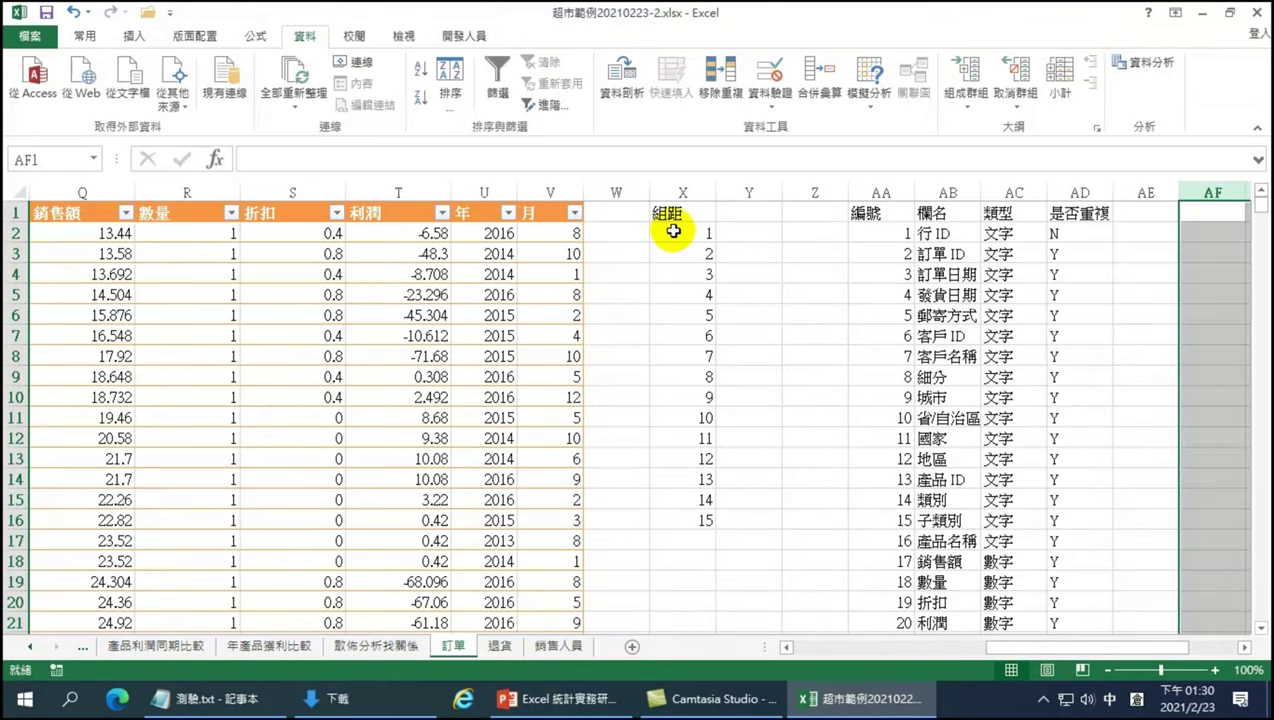
click(673, 220)
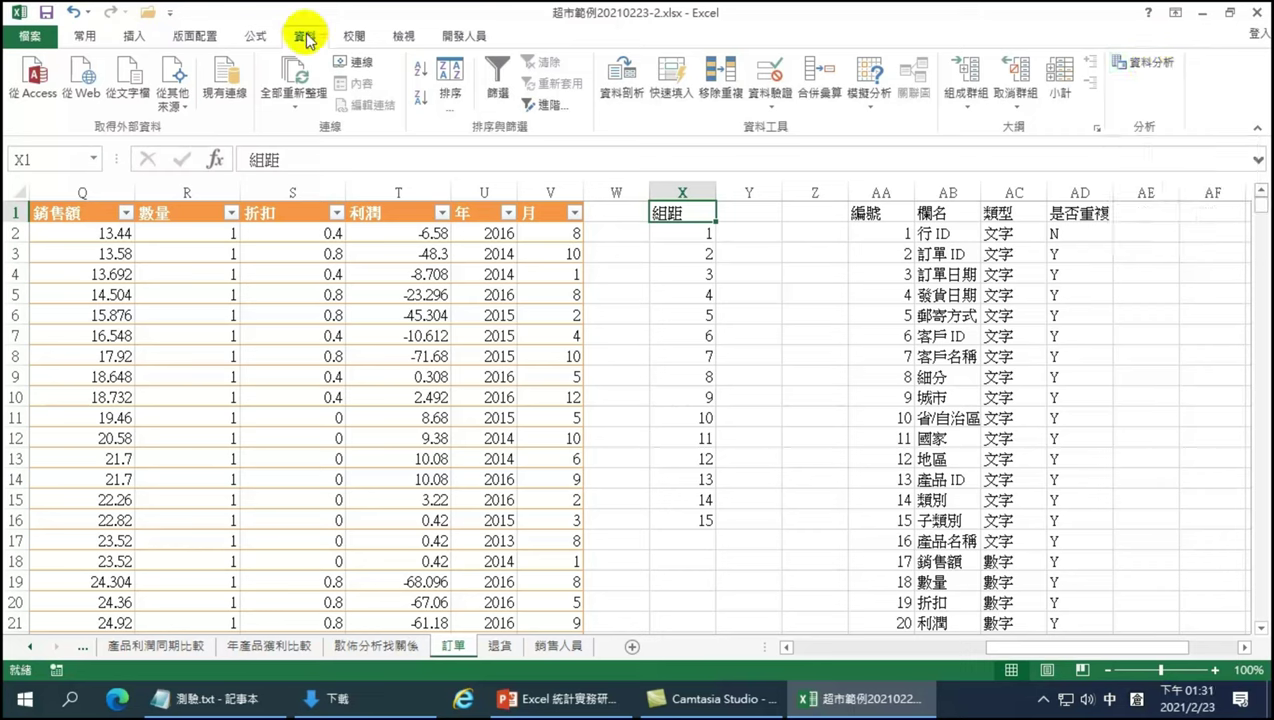
- Open the 直方圖 histogram tool from 資料分析
click(1136, 62)
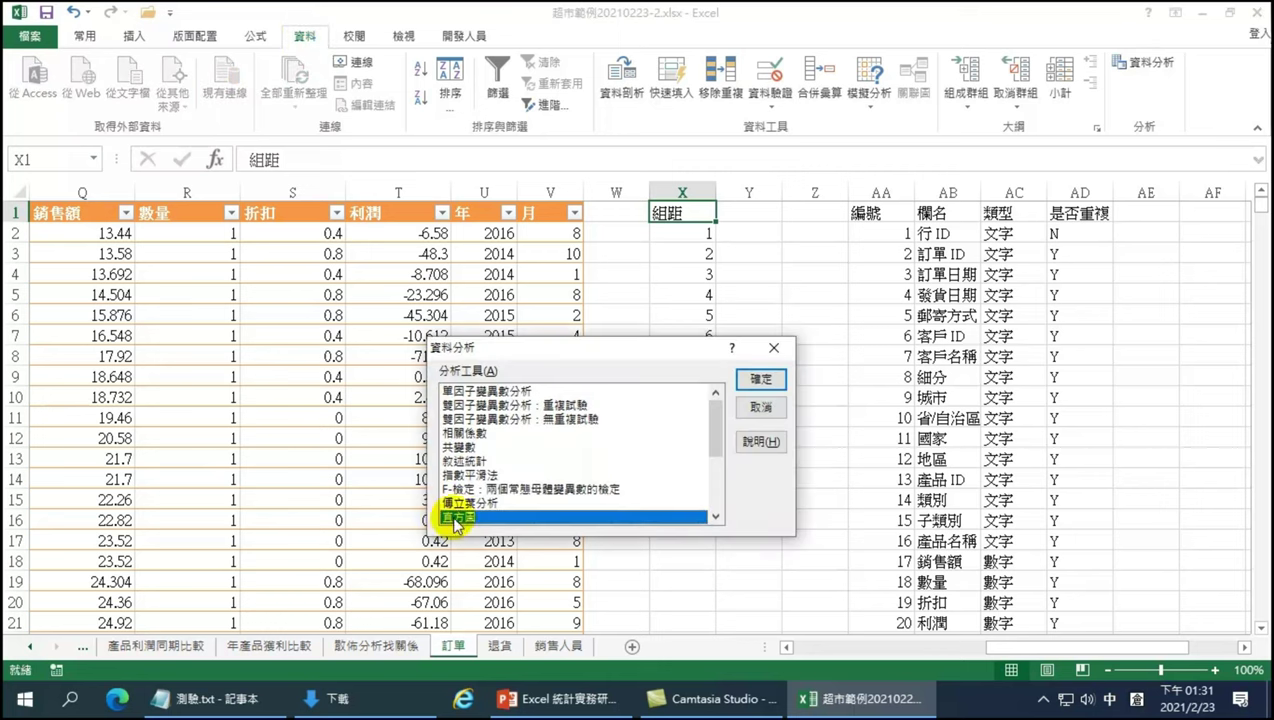
click(758, 379)
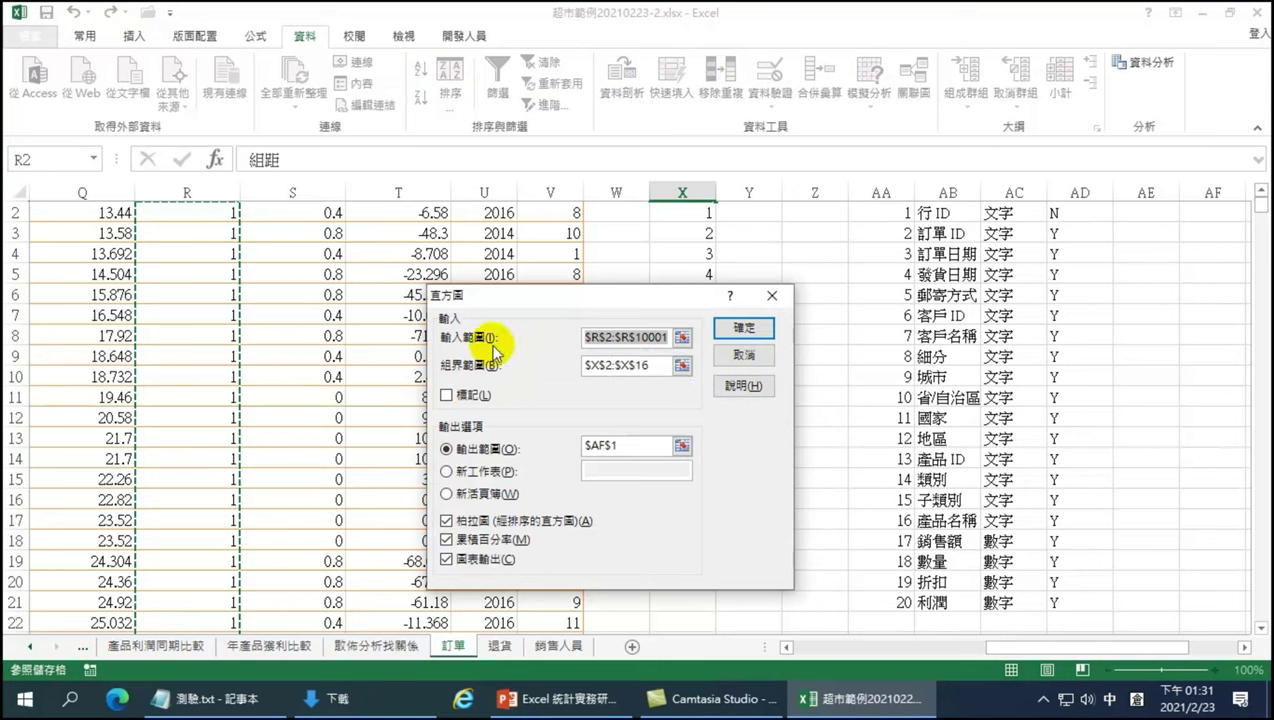
scroll(275, 331, up, 1)
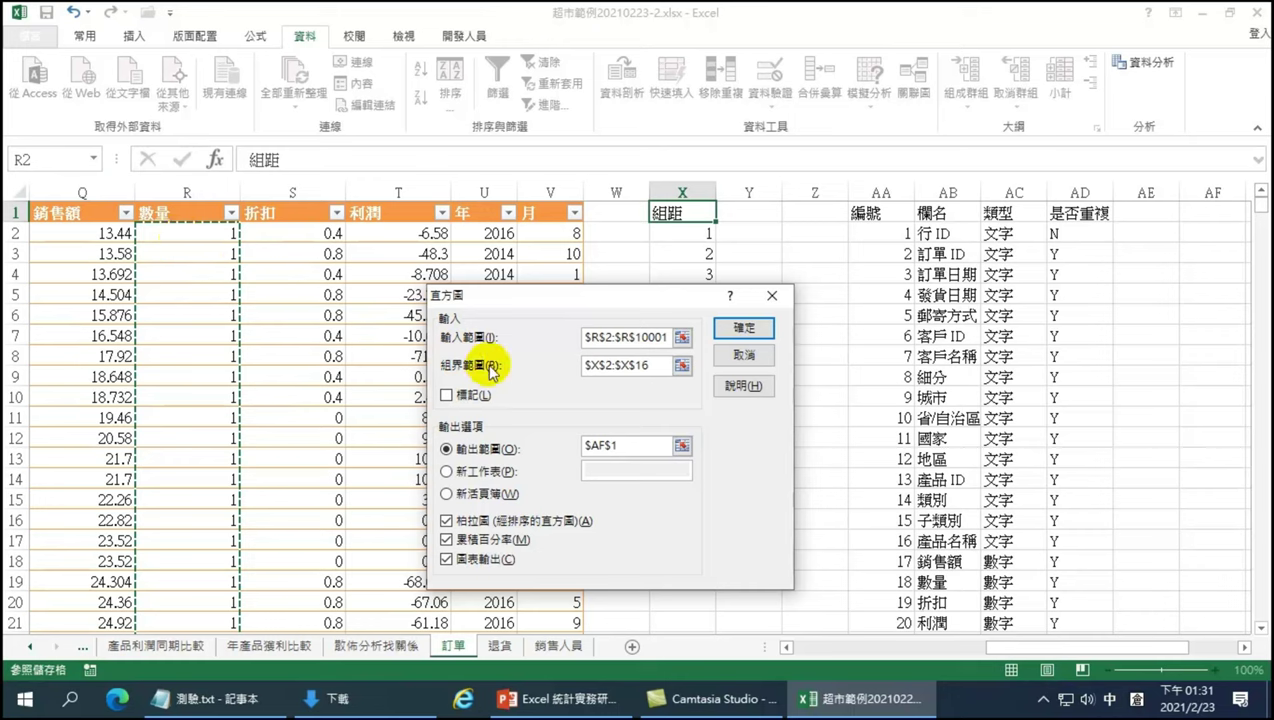
drag(616, 294, 430, 303)
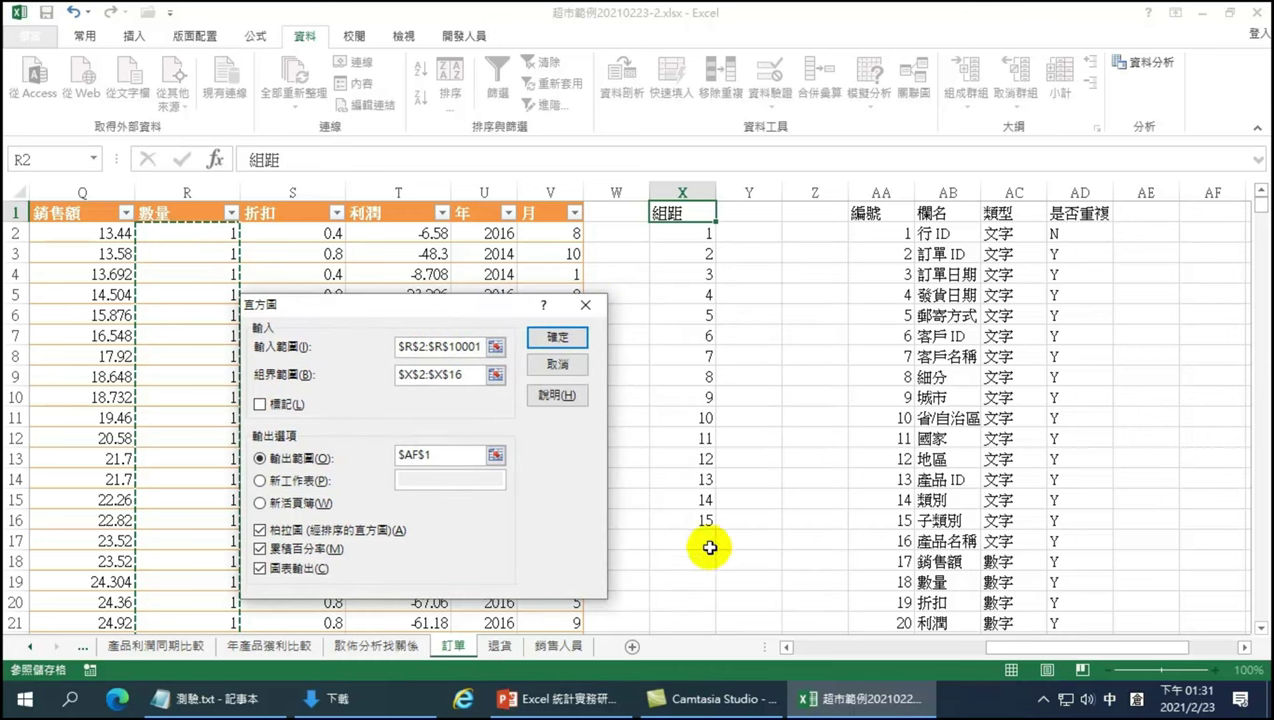
- Set bin range X2:X16 and output AG1, disable Pareto and cumulative percent, and run it
click(479, 375)
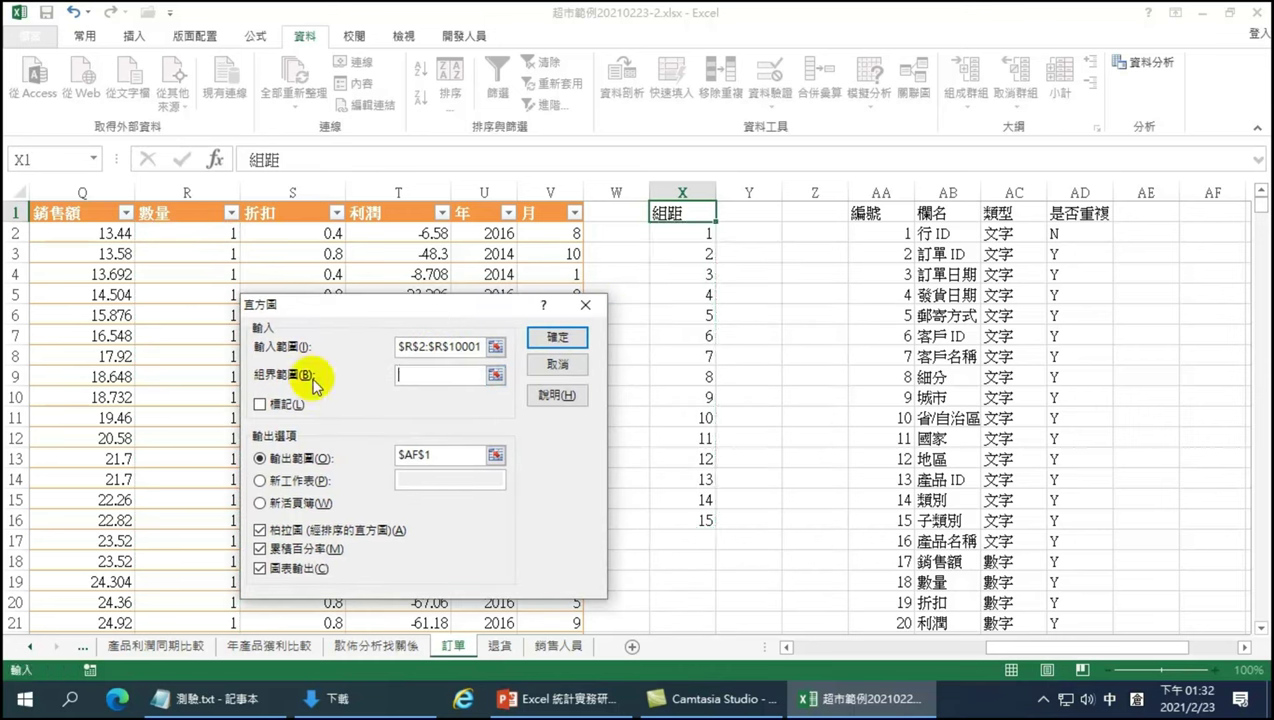
drag(680, 233, 683, 520)
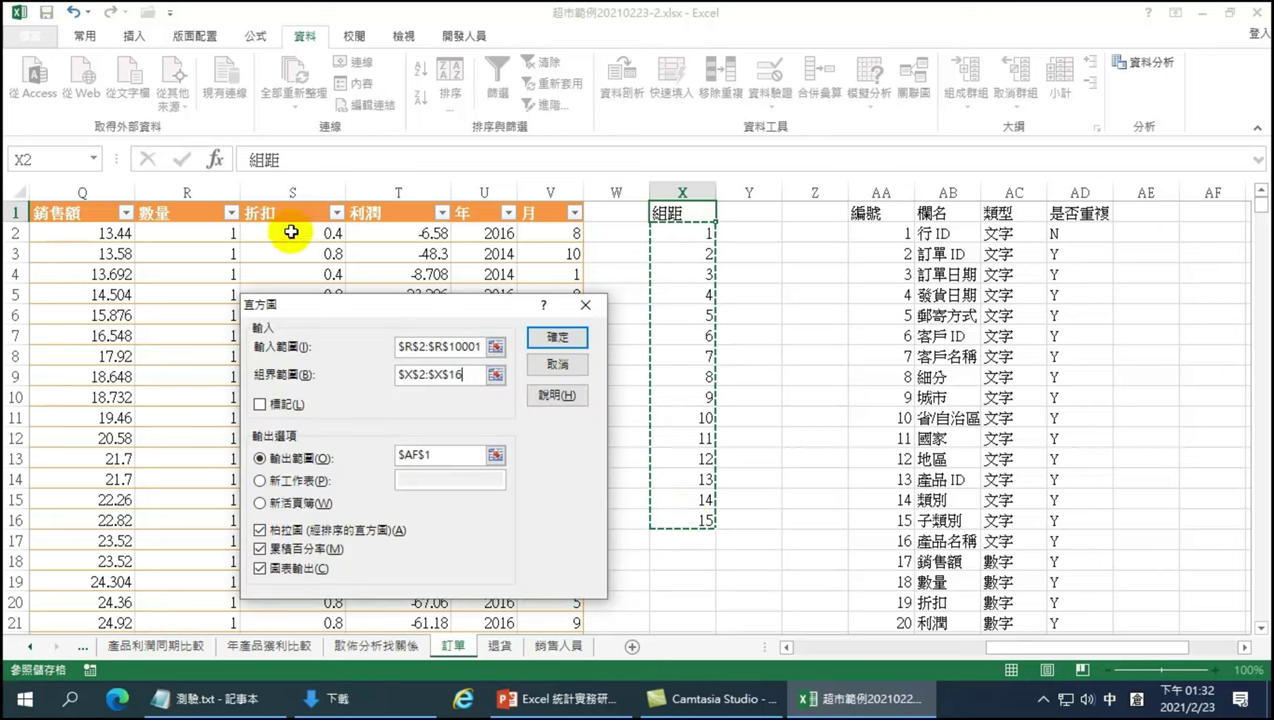
click(460, 454)
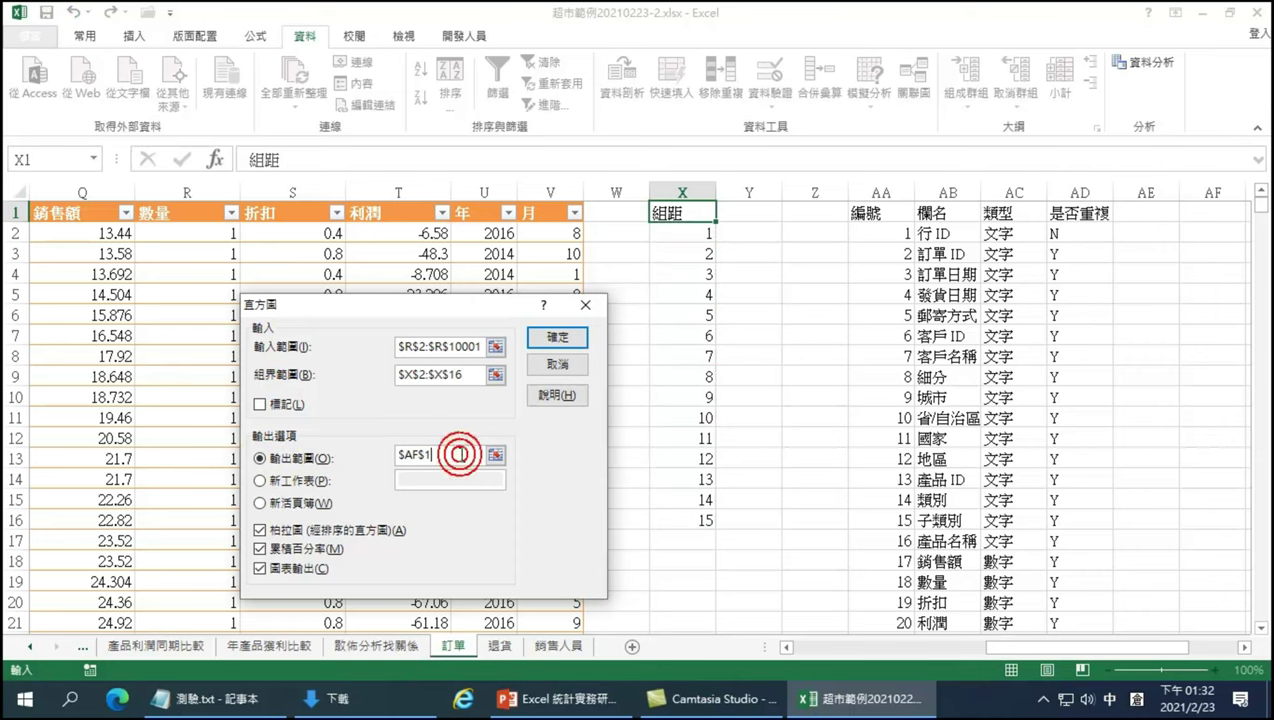
key(BackSpace)
key(BackSpace)
key(BackSpace)
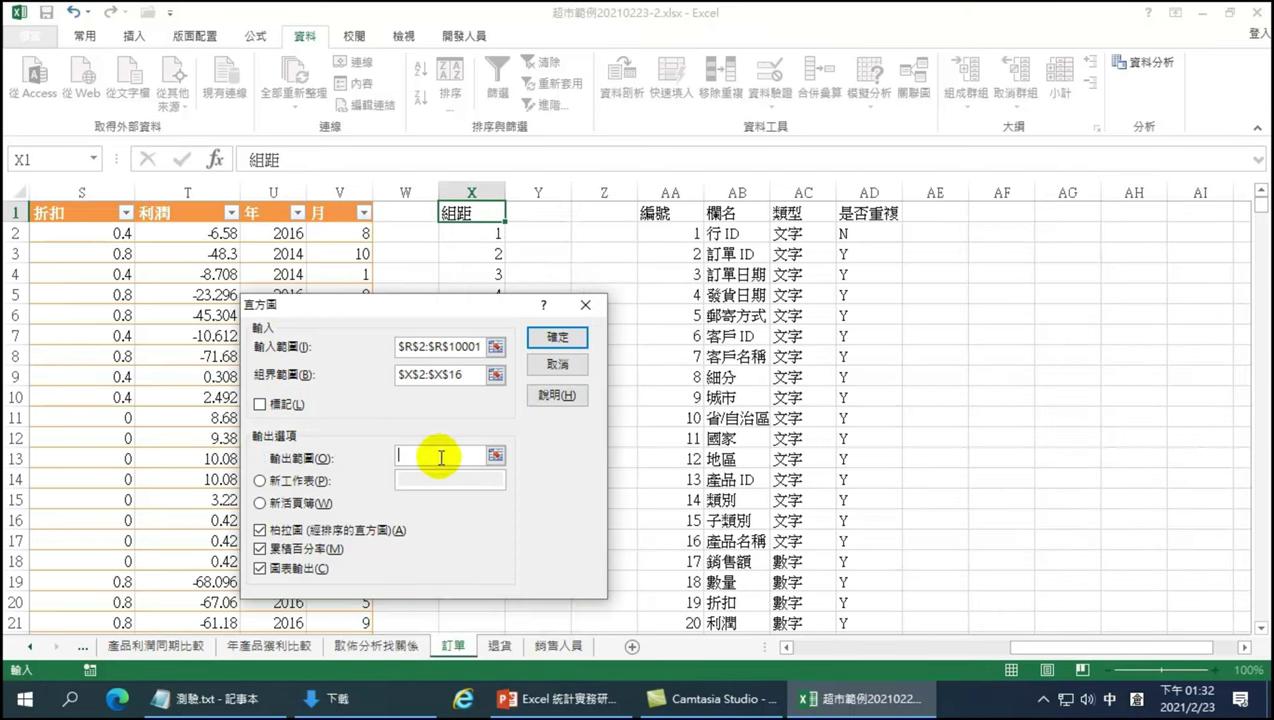
click(1068, 213)
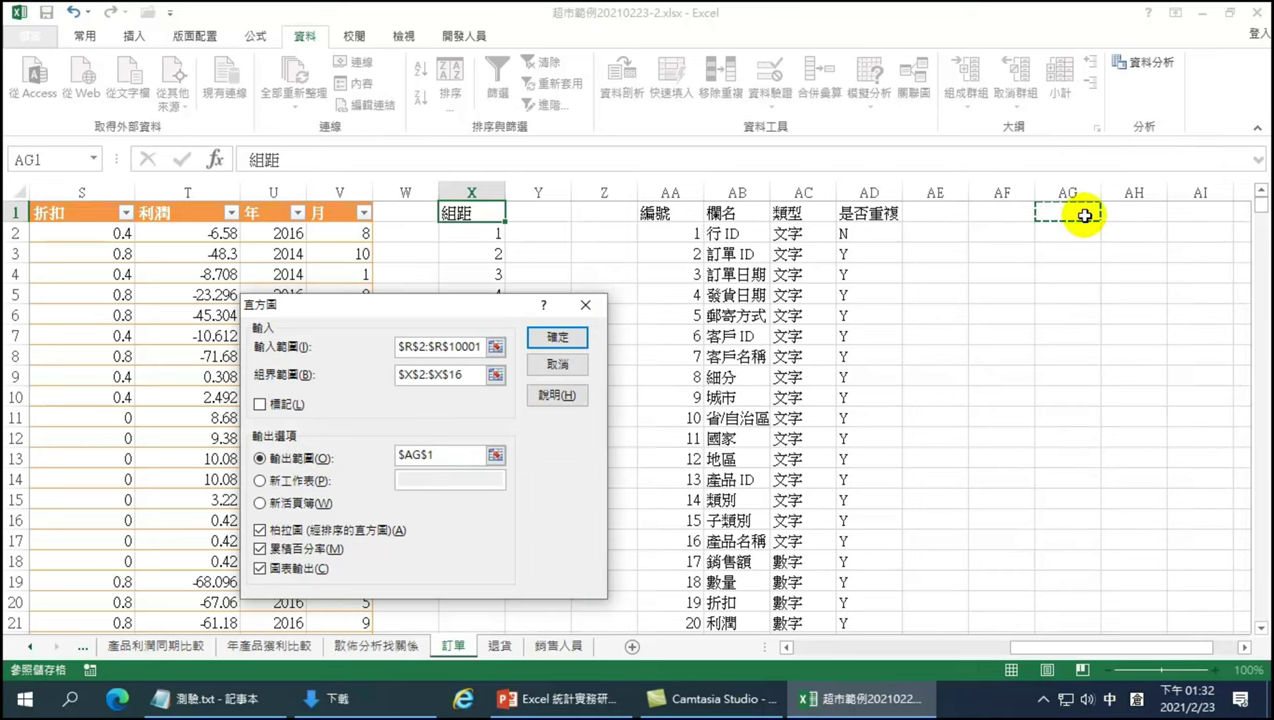
click(118, 546)
click(118, 564)
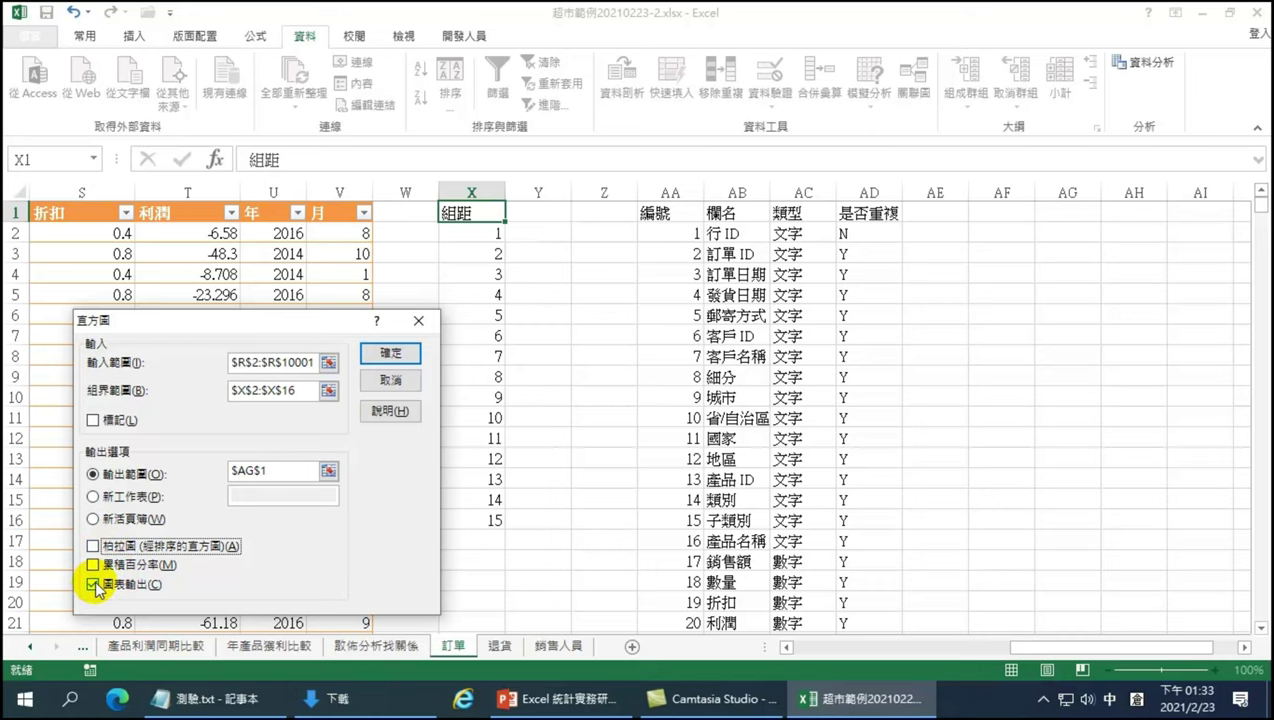
click(390, 353)
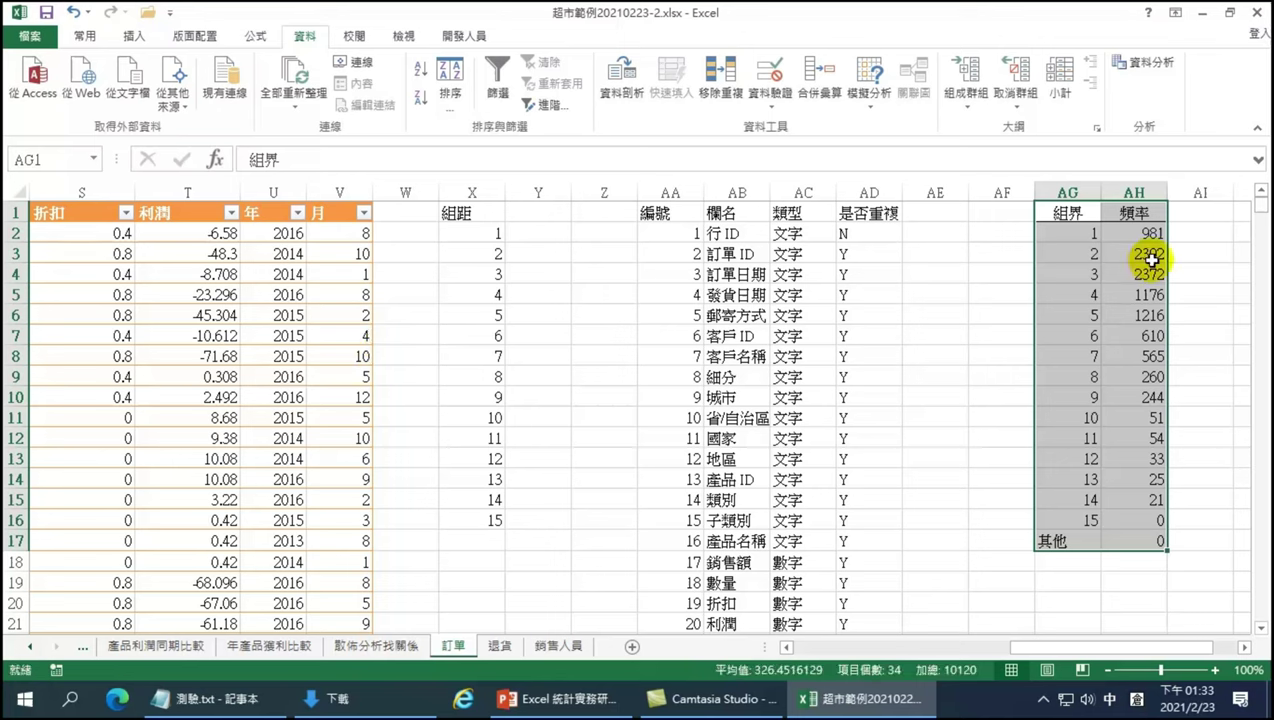
- Move the generated histogram chart right beside the AG:AH frequency table
drag(1089, 654, 987, 660)
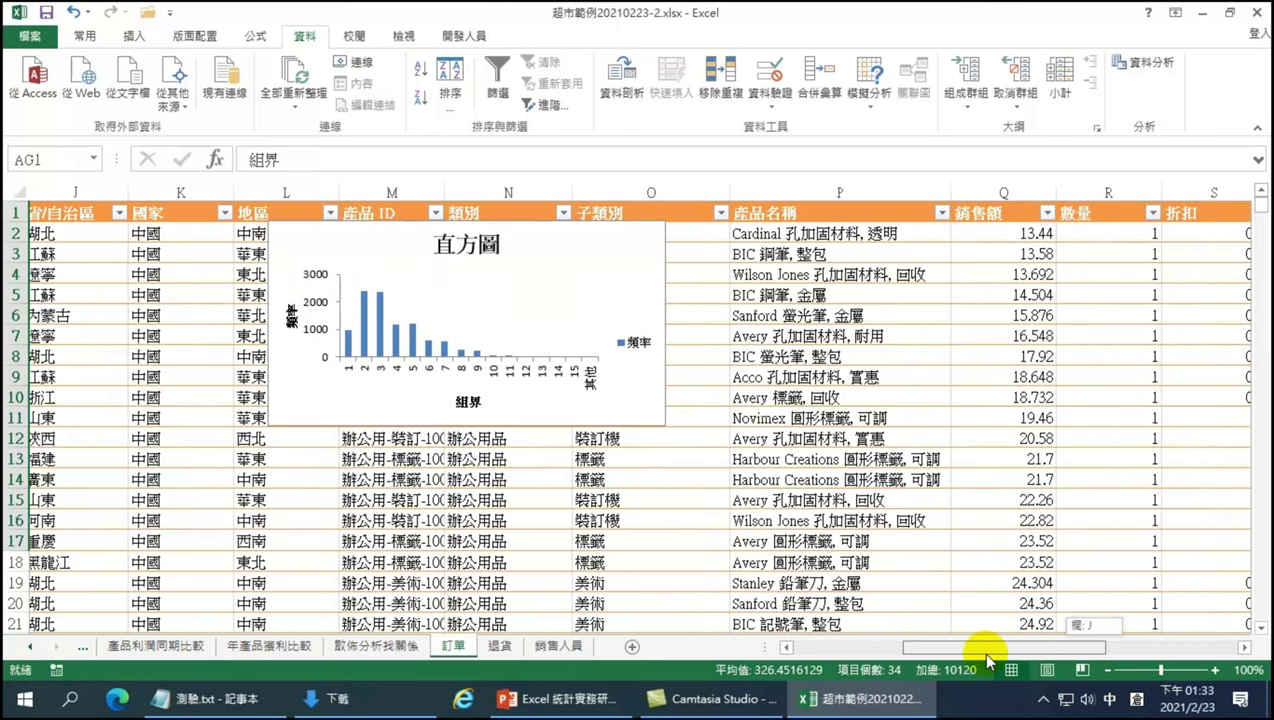
drag(293, 233, 894, 277)
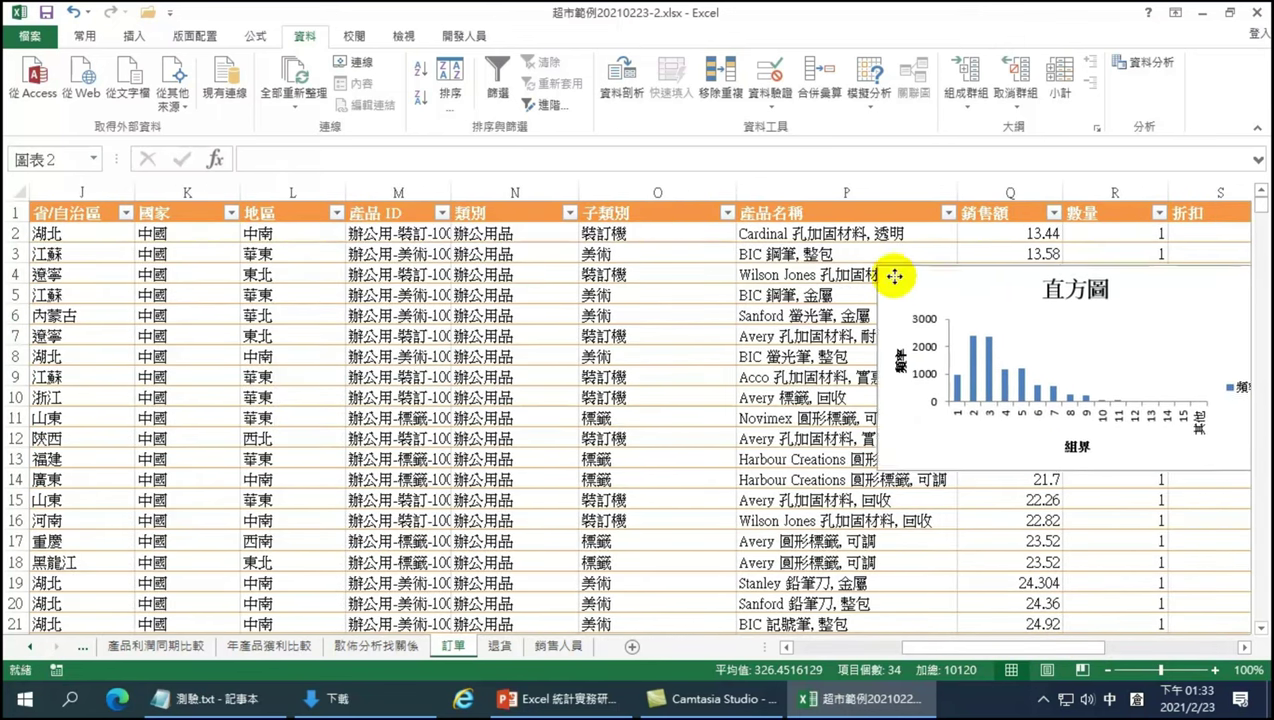
mouse_move(1058, 657)
mouse_down()
mouse_move(924, 648)
mouse_move(1142, 652)
mouse_up()
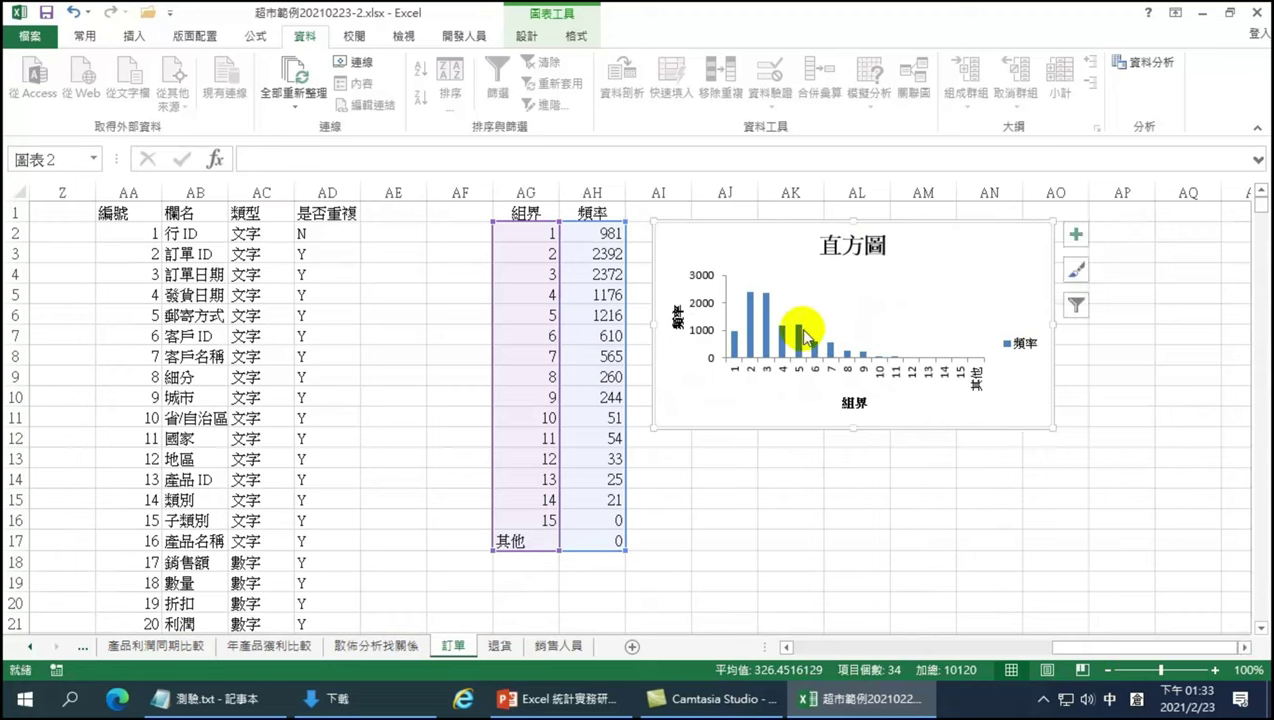